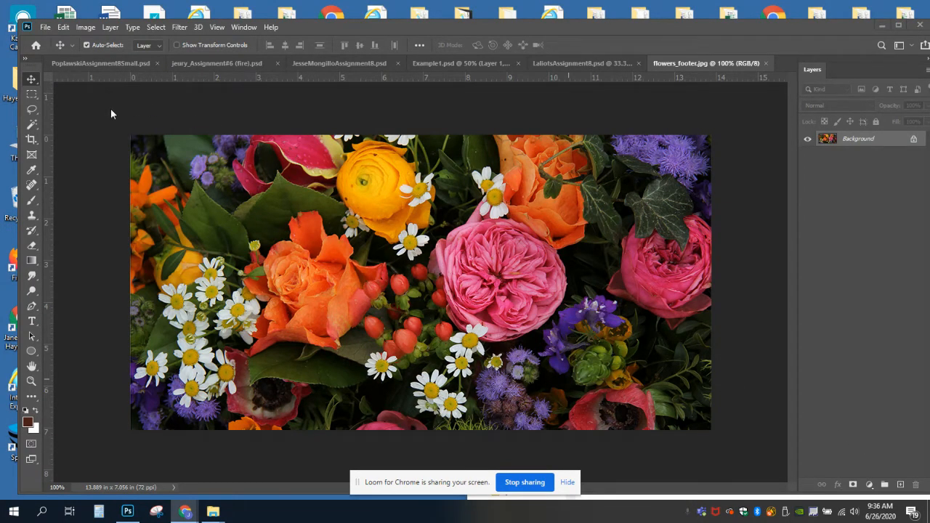
Show the hidden pattern layers in the Halloween candy example and the fire example to view the finished kaleidoscope designs.
left_click(80, 64)
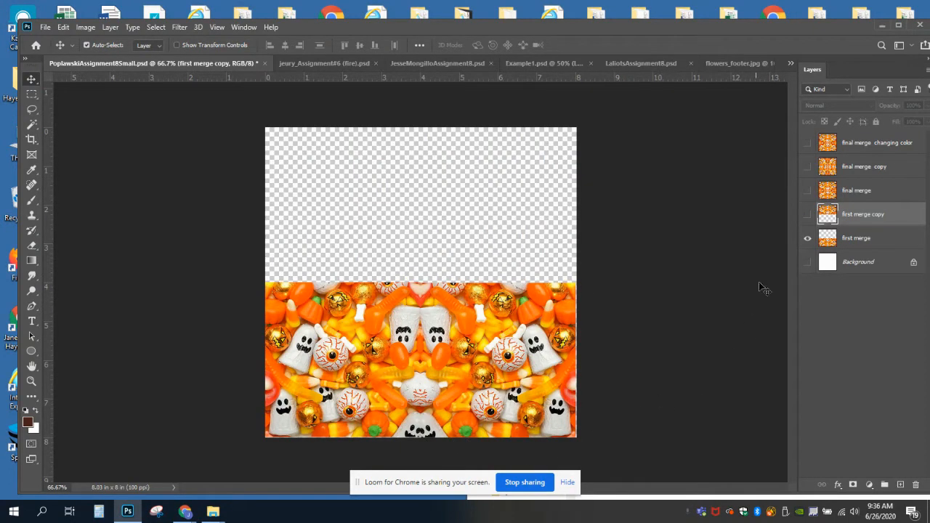
left_click_drag(807, 214, 806, 143)
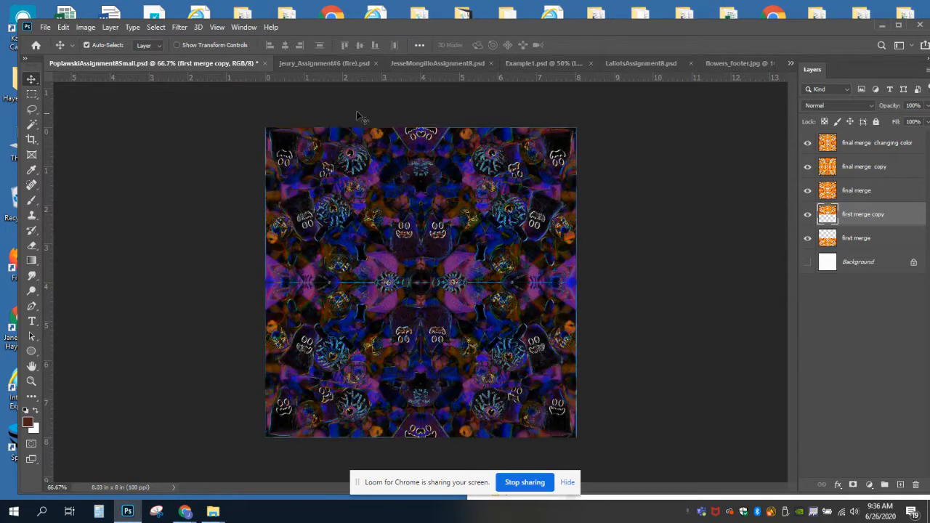
left_click(312, 64)
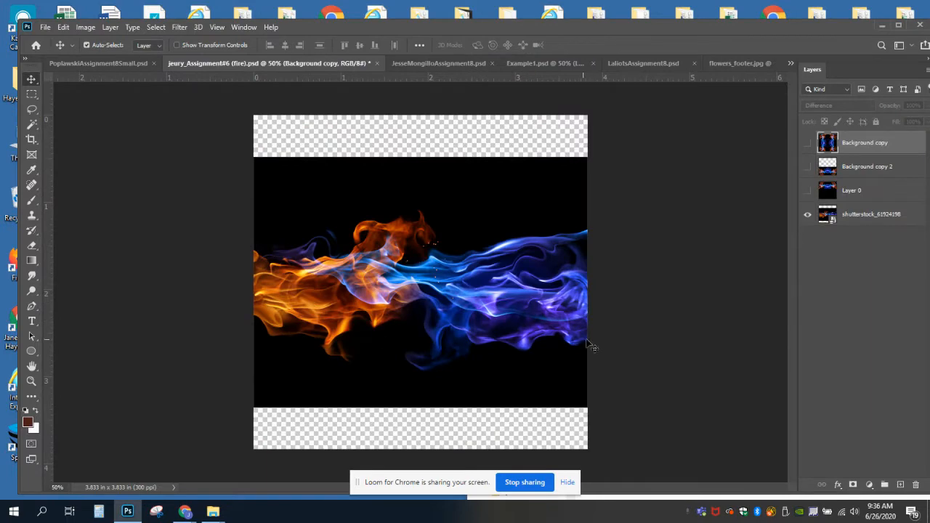
left_click_drag(807, 190, 807, 142)
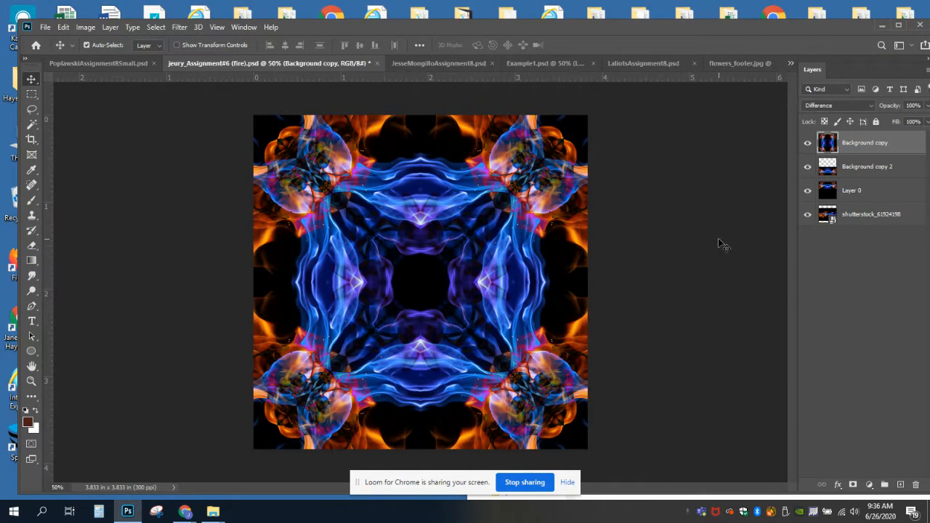
In the album artwork example, hide the layers above the original artwork, then show them again to compare source and pattern.
left_click(423, 64)
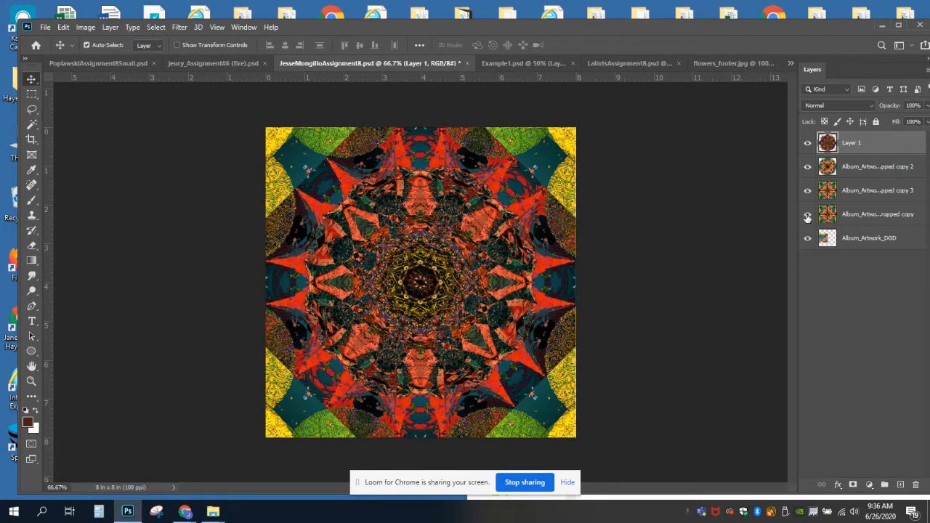
left_click_drag(808, 218, 805, 144)
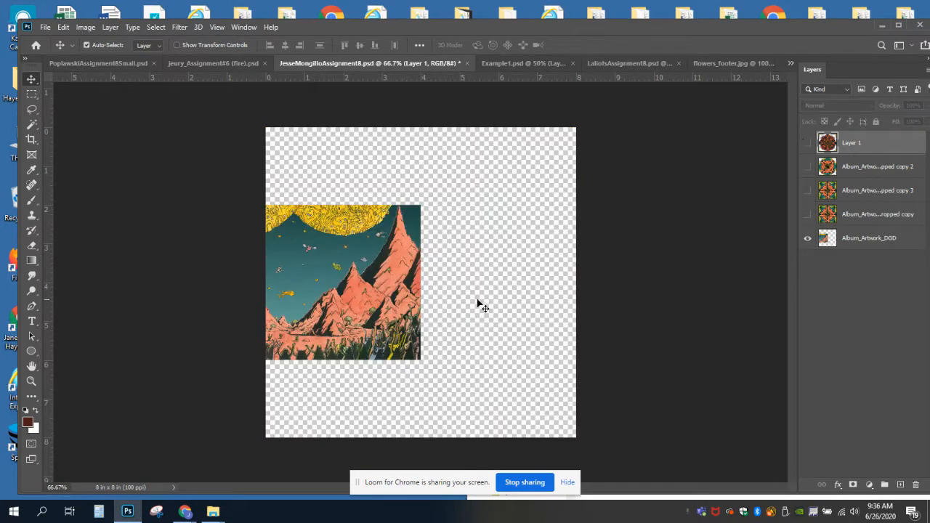
left_click_drag(812, 216, 808, 142)
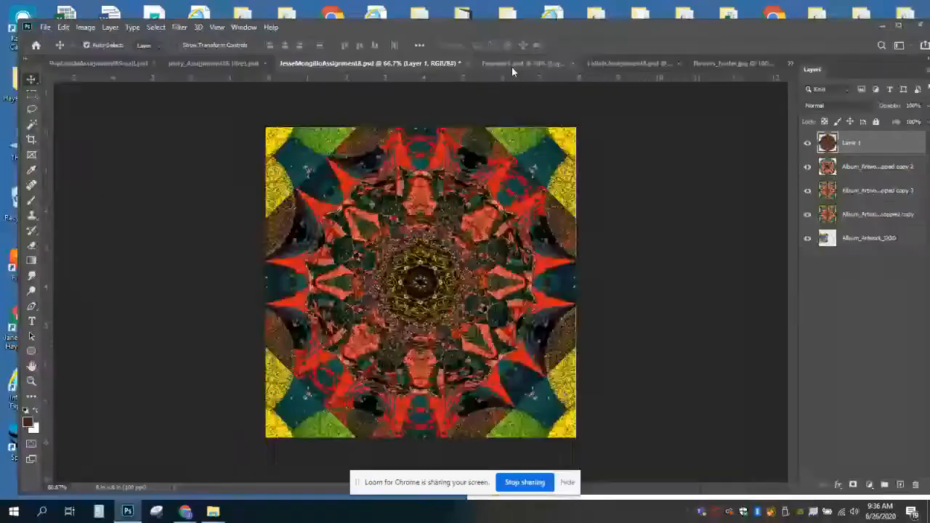
Show the hidden layers above the background in Example1.psd and in the yellow flower example to view their finished patterns.
left_click(511, 64)
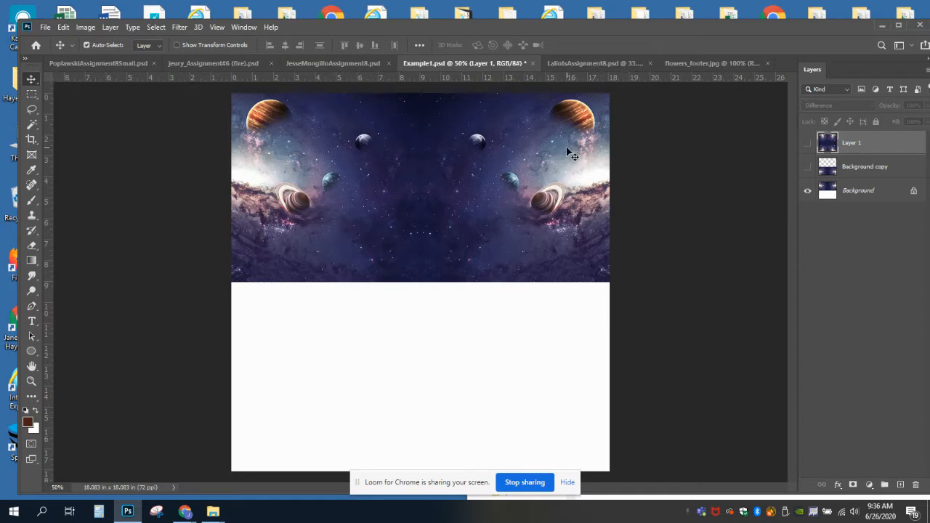
left_click(808, 167)
left_click(808, 143)
left_click(807, 143)
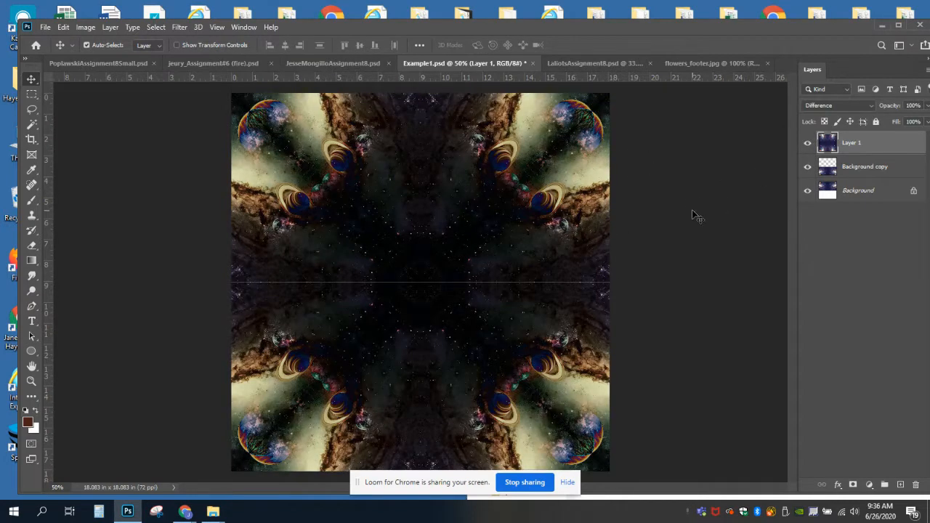
left_click(577, 64)
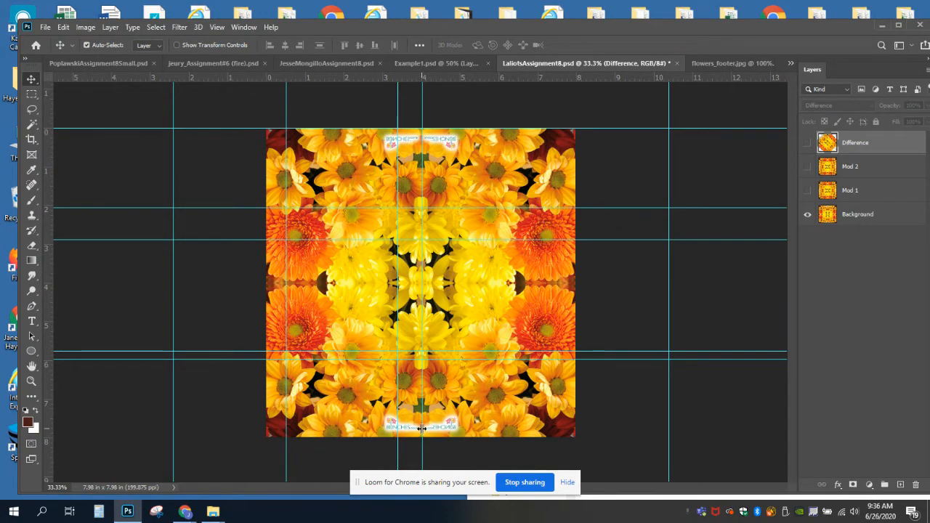
left_click_drag(808, 190, 807, 143)
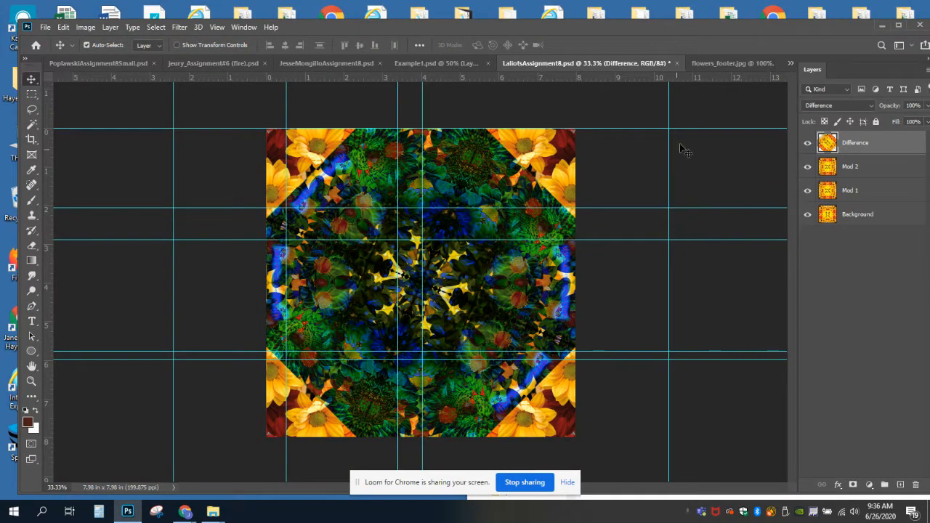
Switch to flowers_footer.jpg and crop away the left part of the photo, leaving a nearly square image about 7 in wide.
left_click(713, 63)
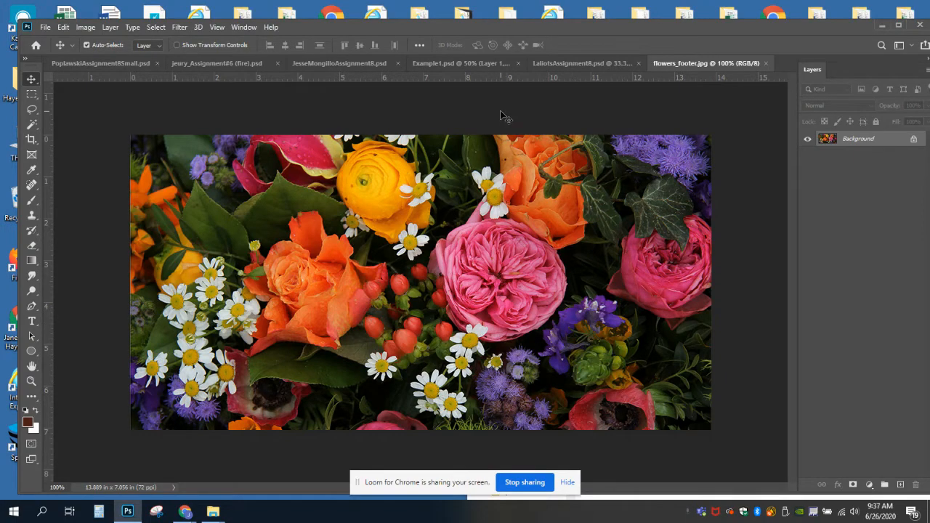
left_click(31, 141)
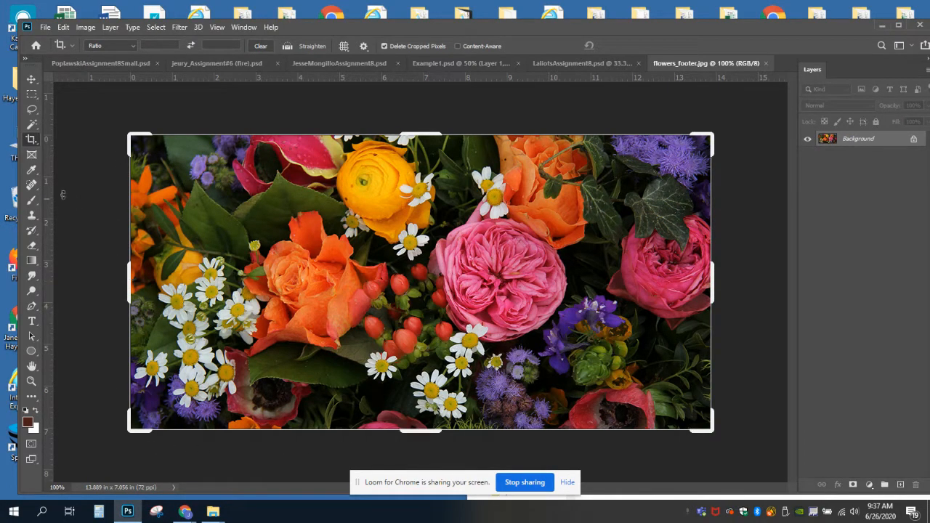
left_click_drag(127, 285, 271, 290)
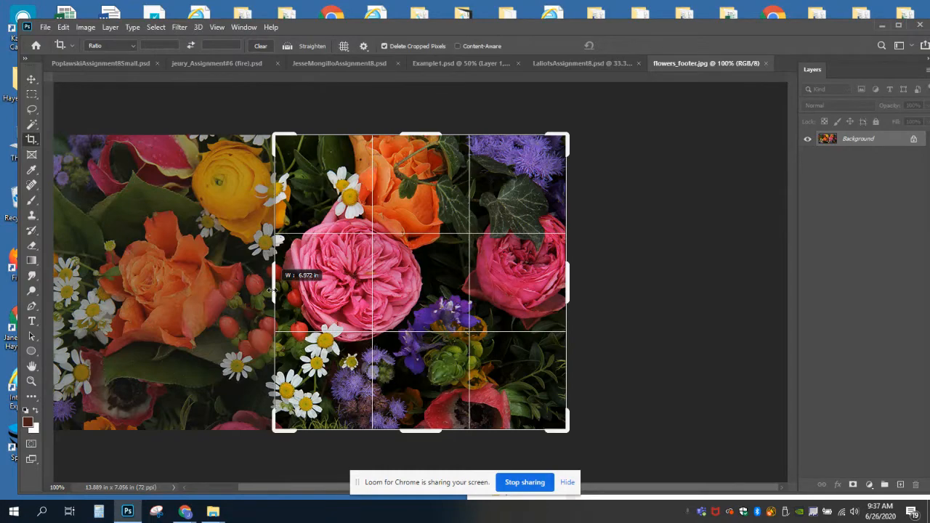
left_click_drag(270, 290, 270, 292)
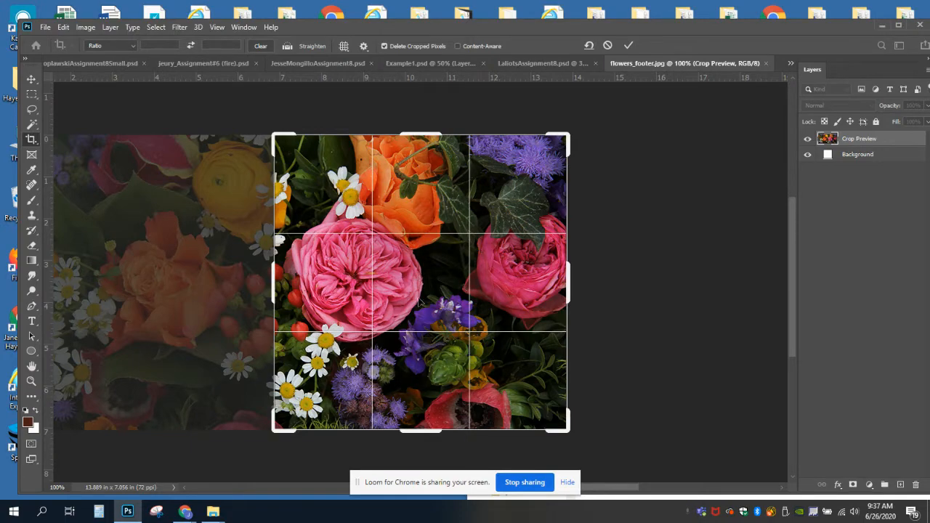
key("Return")
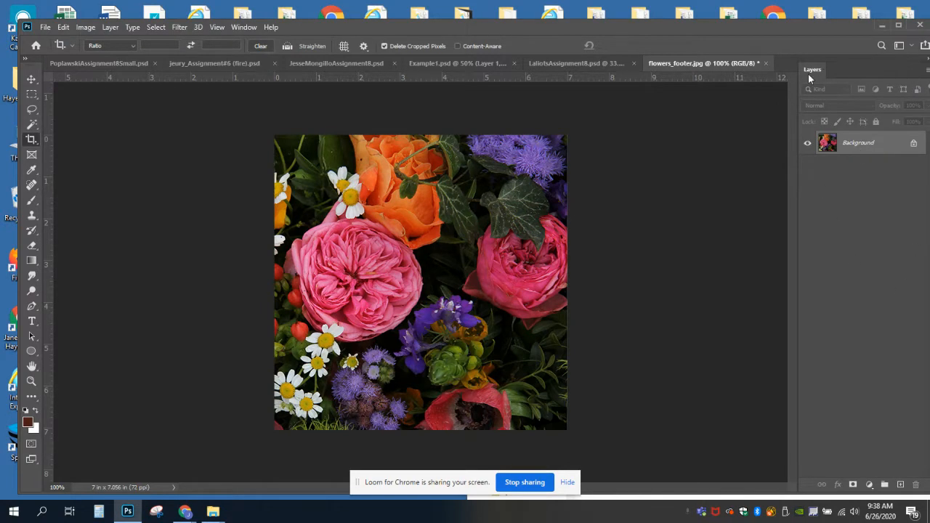
Activate the Move tool and duplicate the Background layer of the cropped flower photo.
left_click(242, 28)
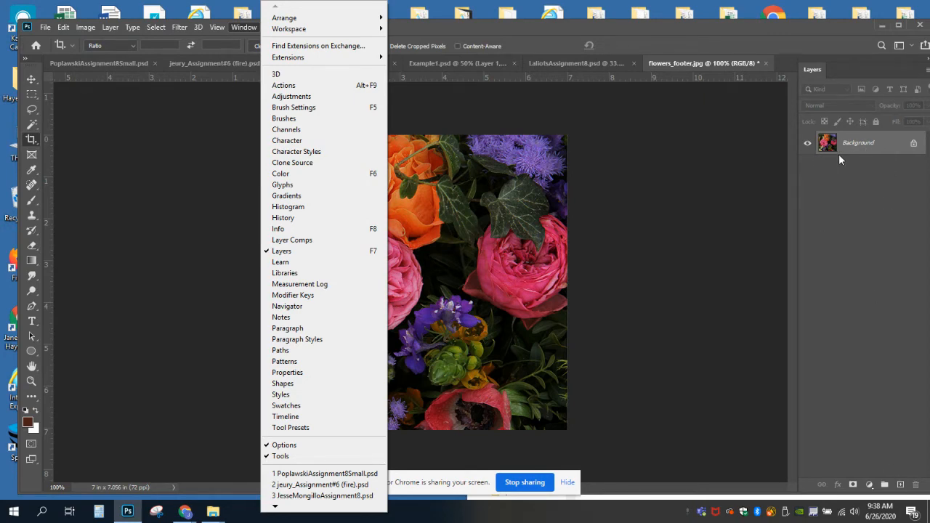
left_click(34, 80)
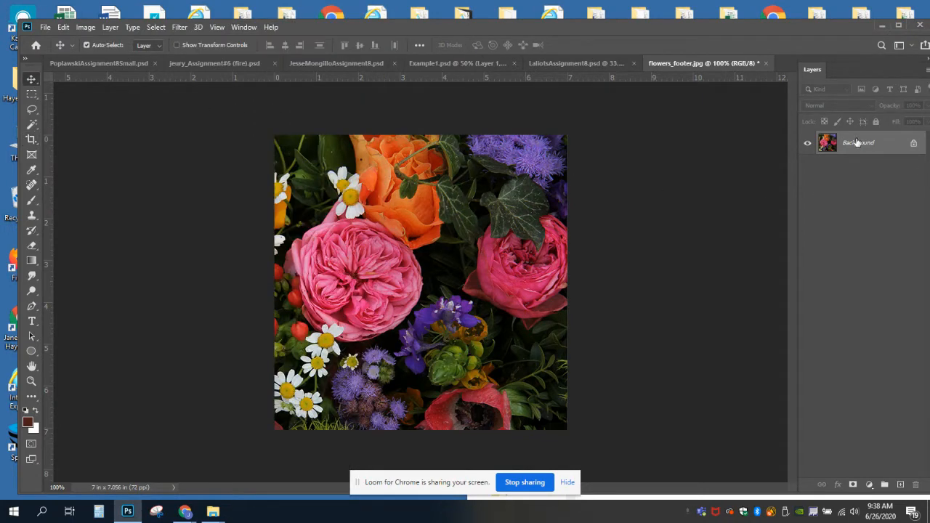
left_click_drag(856, 145, 900, 489)
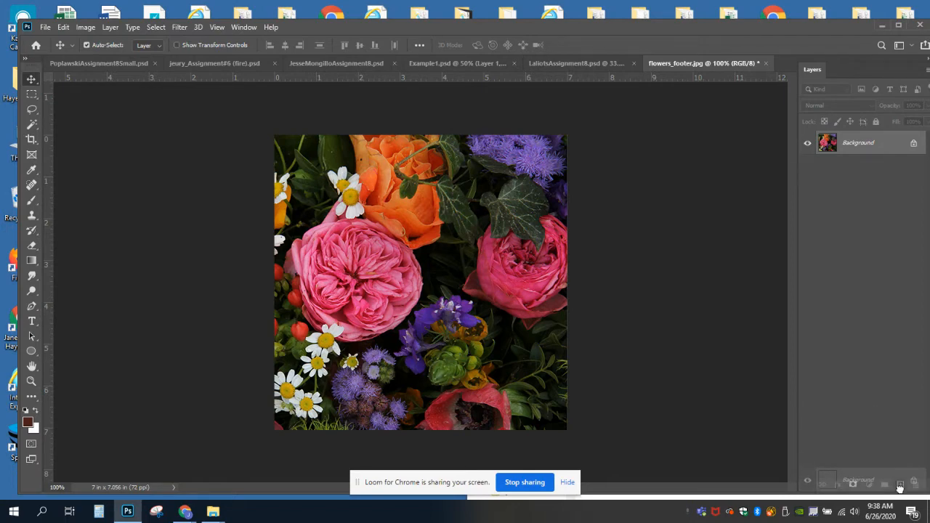
left_click_drag(901, 489, 901, 488)
left_click_drag(901, 489, 900, 488)
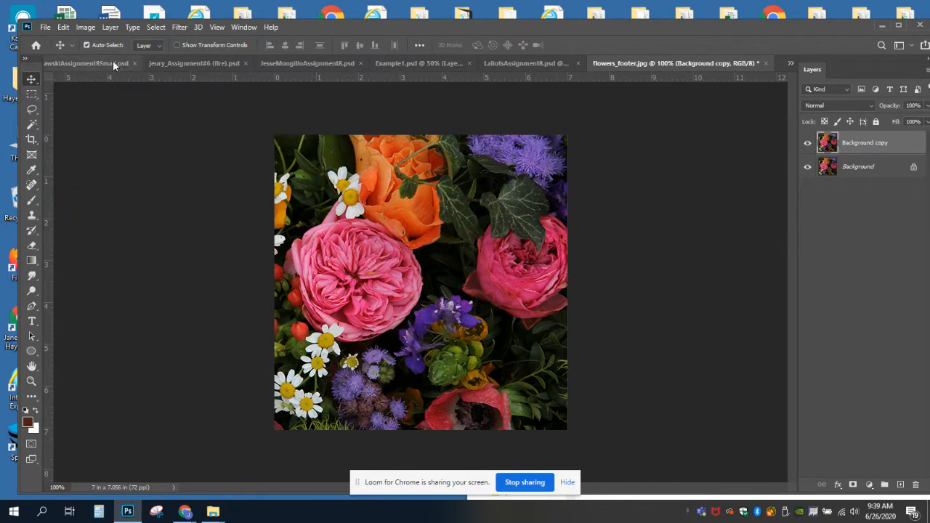
Set the canvas width to 200 percent, anchored at the middle left so the new space is added on the right.
left_click(86, 27)
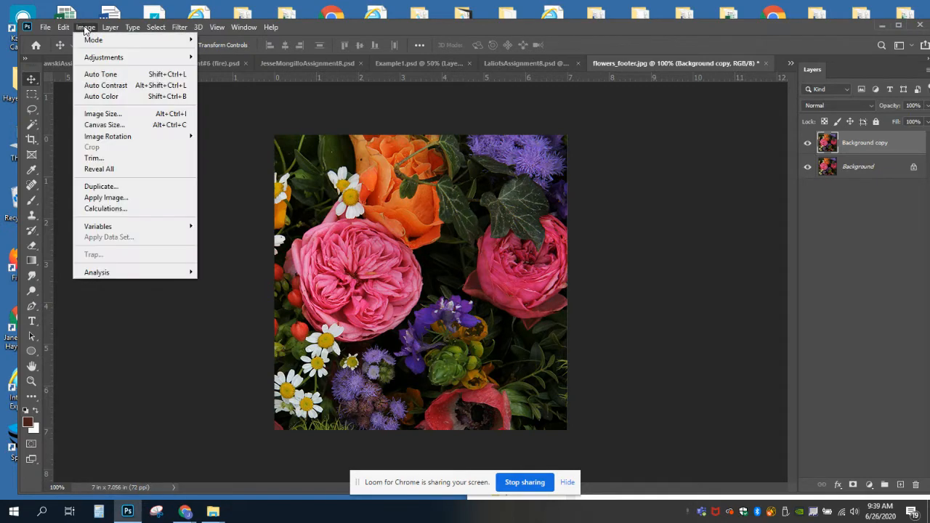
left_click(113, 129)
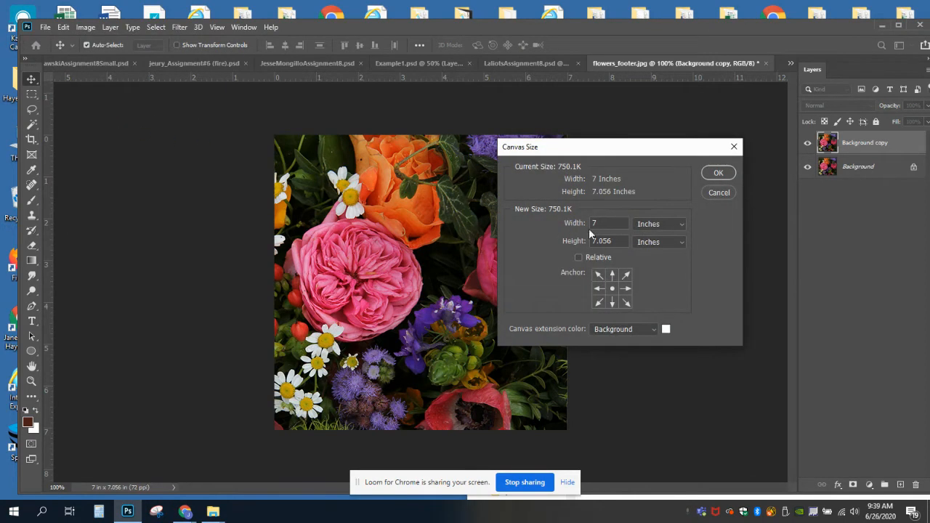
left_click(651, 226)
left_click(649, 235)
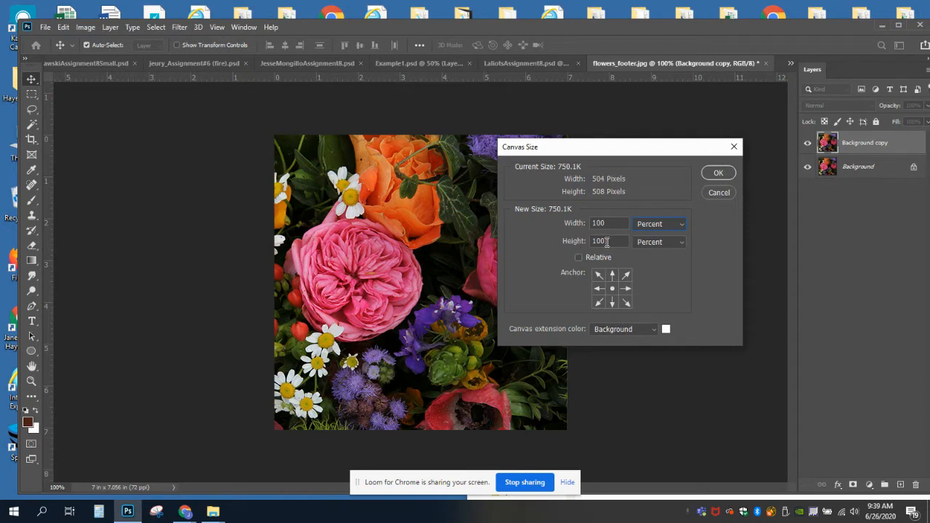
double_click(609, 222)
type("200")
left_click(598, 288)
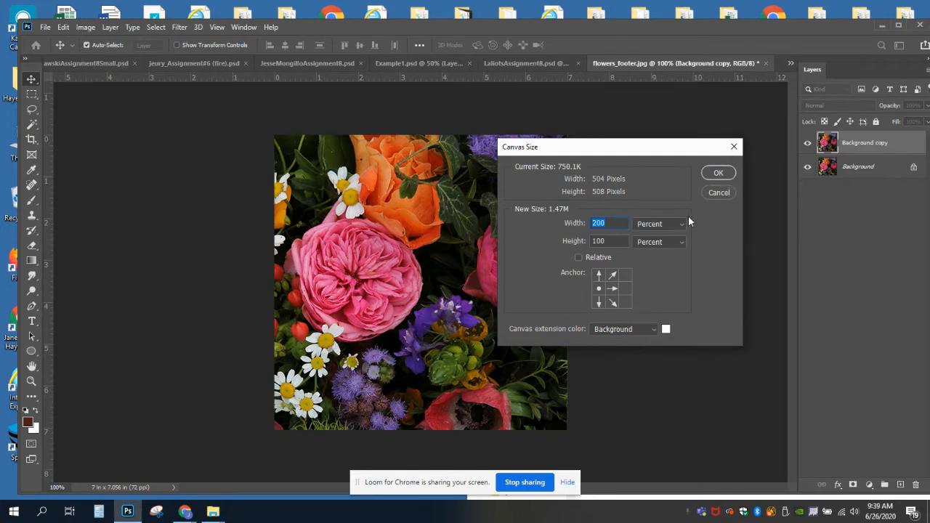
left_click(718, 173)
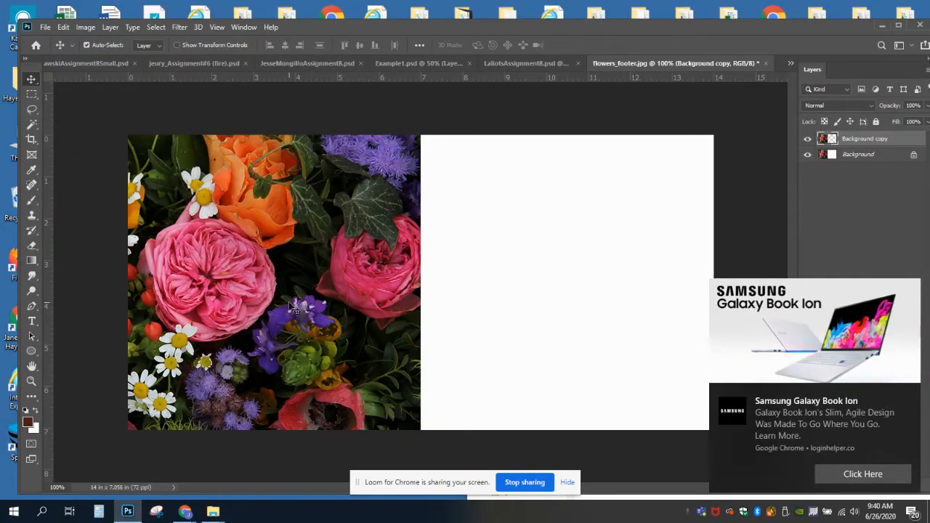
Move the Background copy layer into the blank right half of the canvas so it meets the original photo without a gap.
left_click_drag(309, 316, 582, 313)
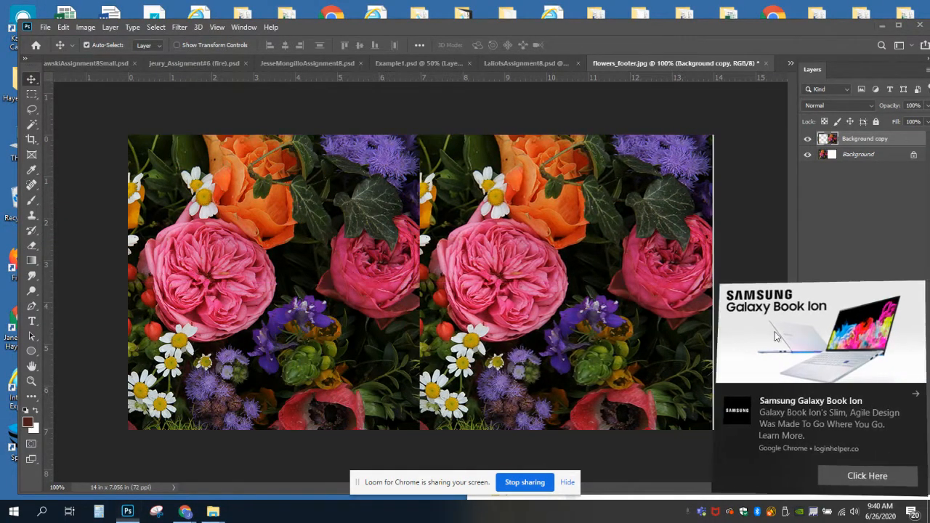
left_click_drag(515, 256, 516, 255)
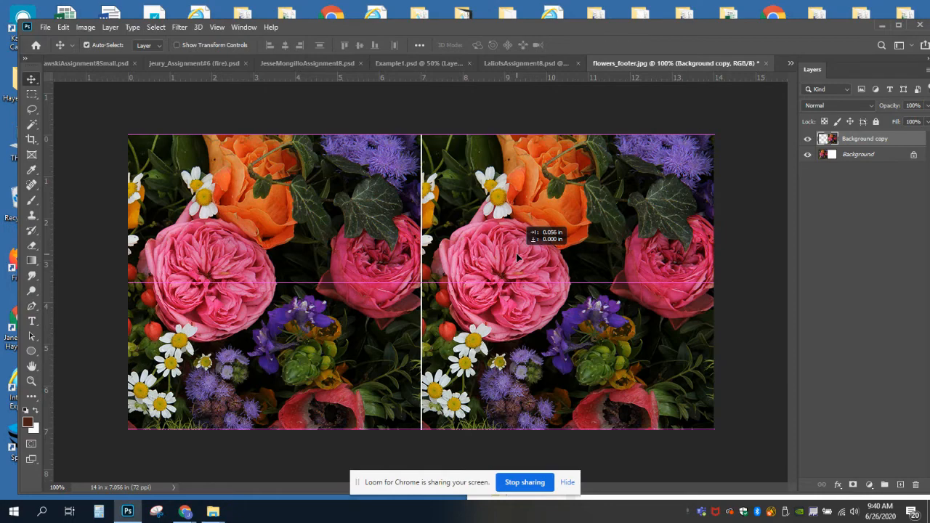
mouse_move(518, 258)
left_mouse_down()
mouse_move(494, 256)
mouse_move(513, 259)
left_mouse_up()
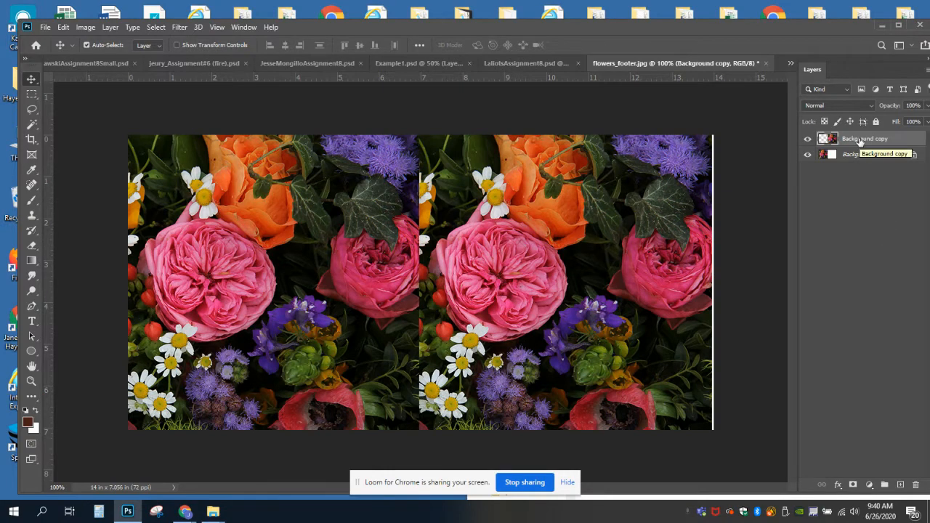
Flip the Background copy layer horizontally to mirror the original photo.
left_click(63, 28)
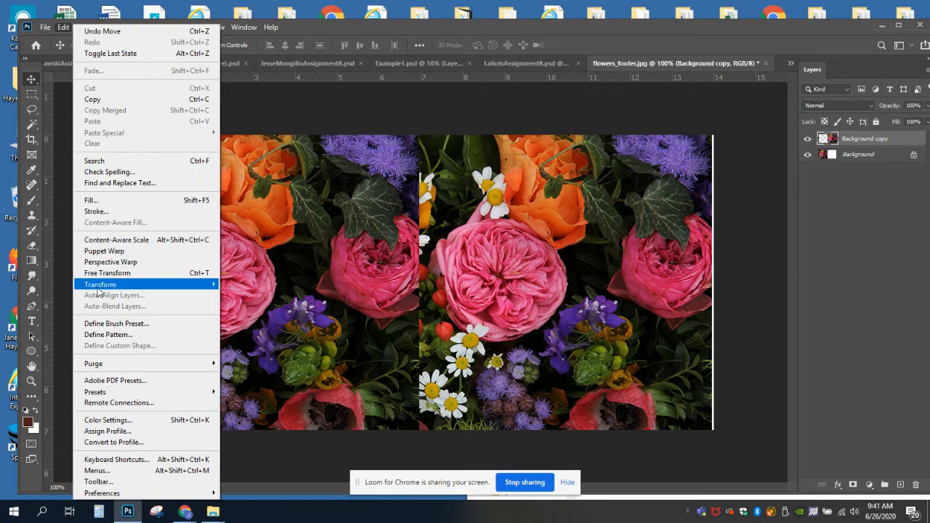
mouse_move(99, 286)
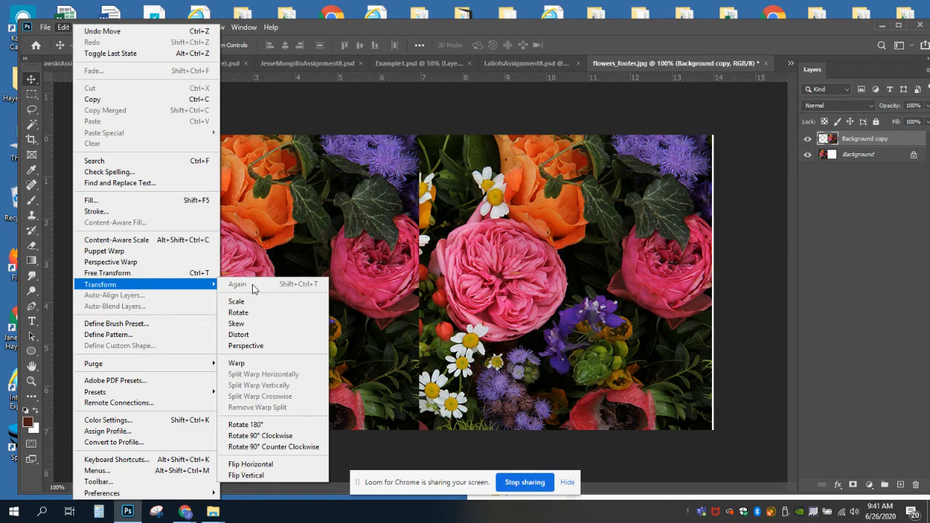
left_click(251, 466)
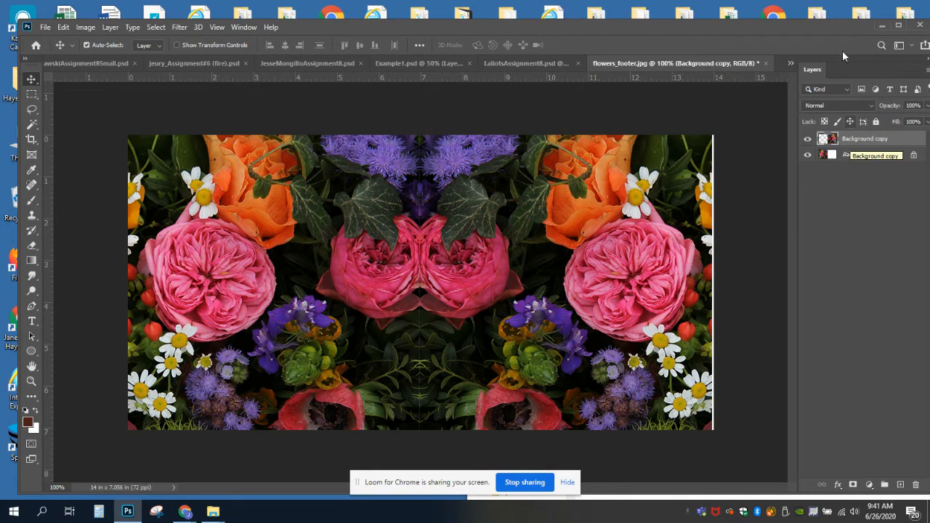
Merge the mirrored Background copy layer down into the Background layer.
left_click_drag(820, 24, 777, 19)
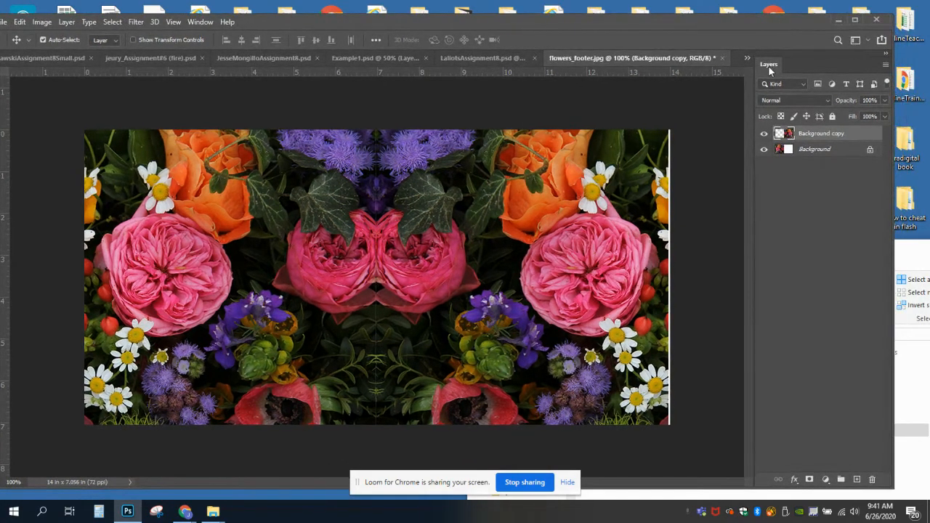
left_click(885, 63)
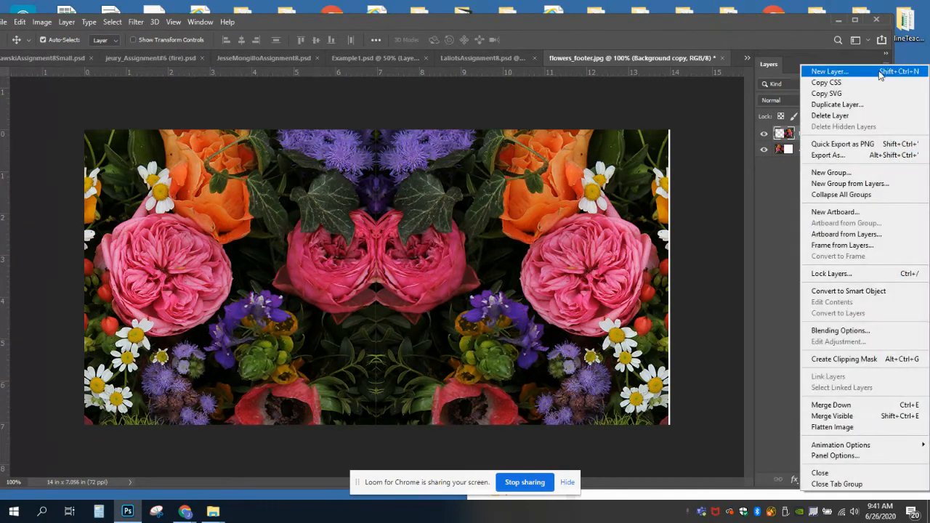
left_click(823, 407)
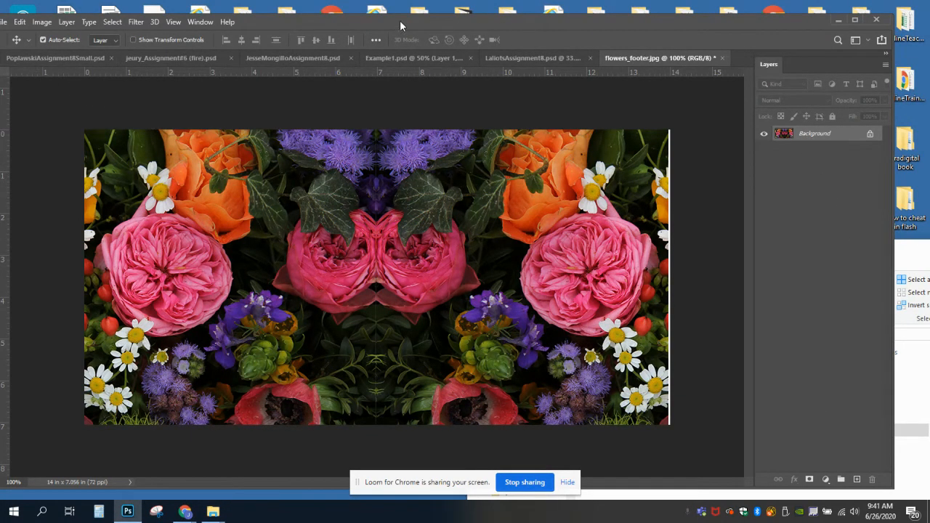
left_click_drag(400, 25, 442, 25)
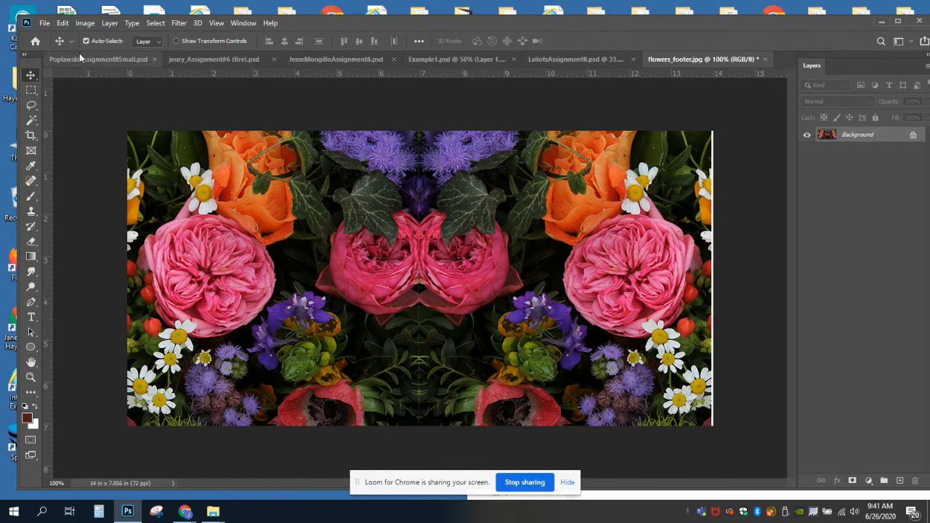
Save the merged image as a new file named flowers_test in Photoshop (PSD) format in the Demo kaliedoscope folder.
left_click(43, 24)
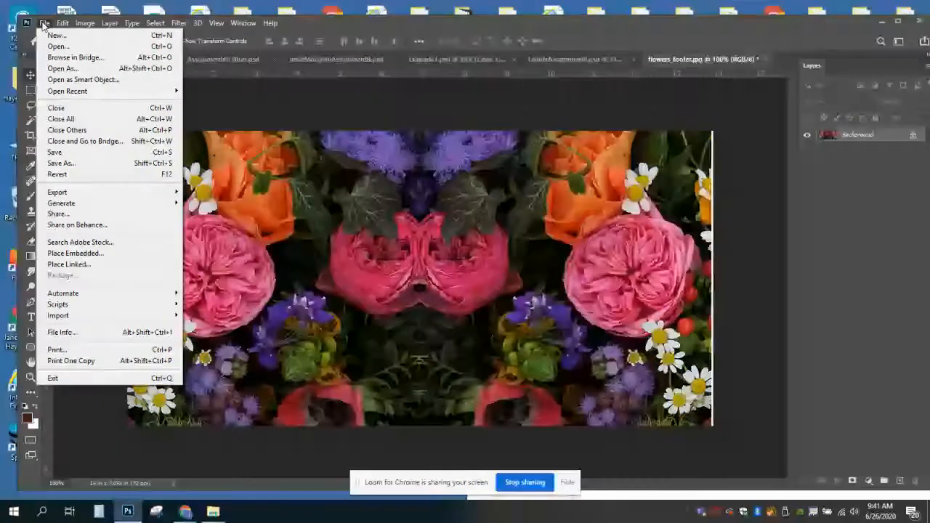
left_click(59, 164)
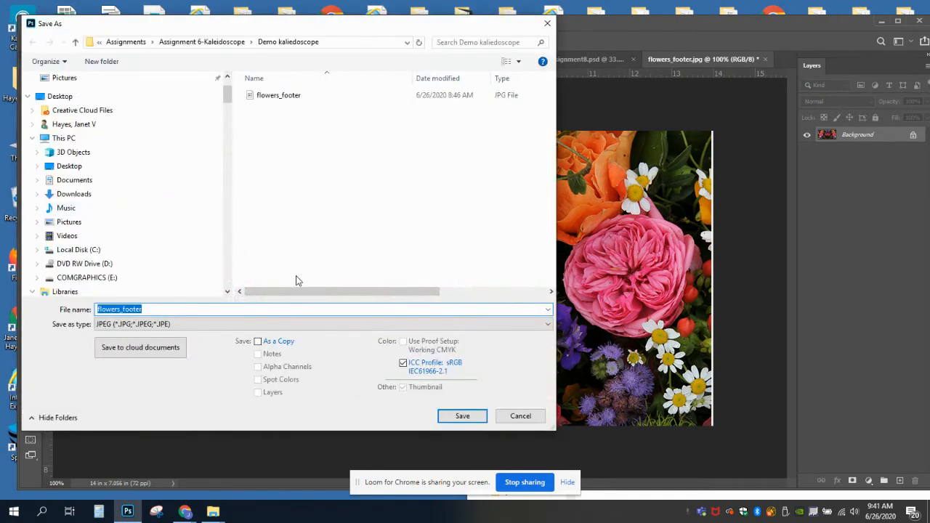
left_click_drag(150, 309, 122, 309)
type("te")
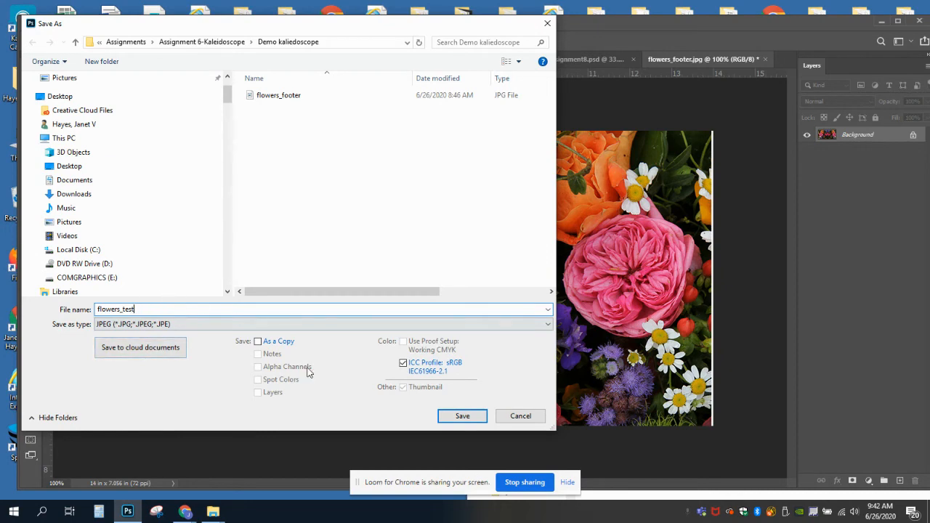
left_click(138, 327)
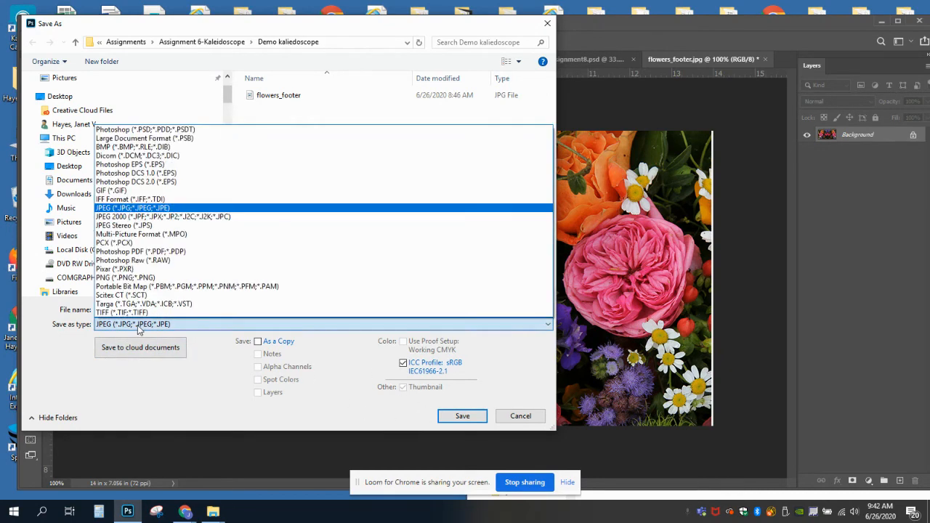
left_click(132, 131)
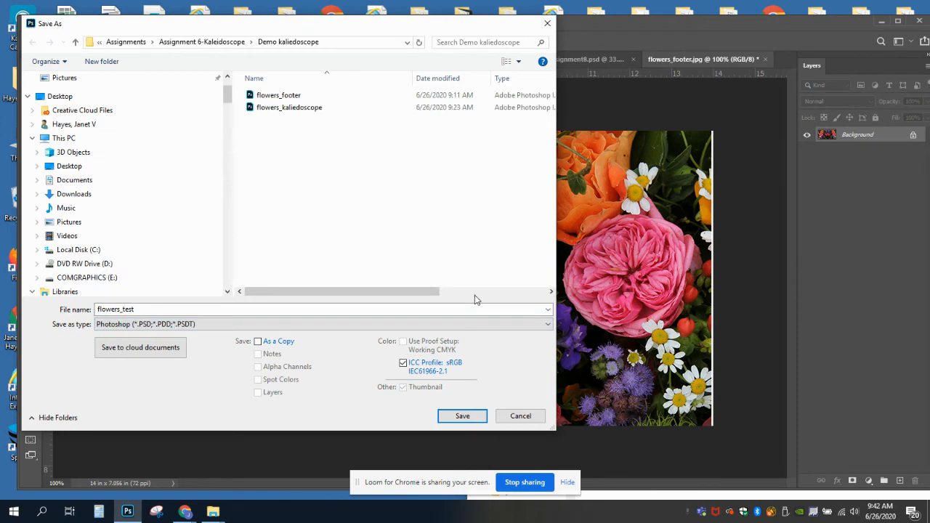
left_click(462, 416)
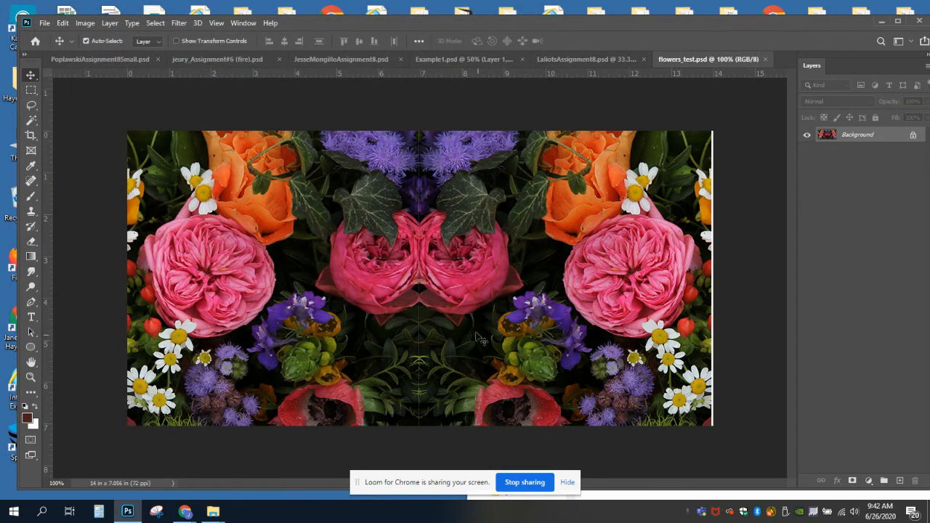